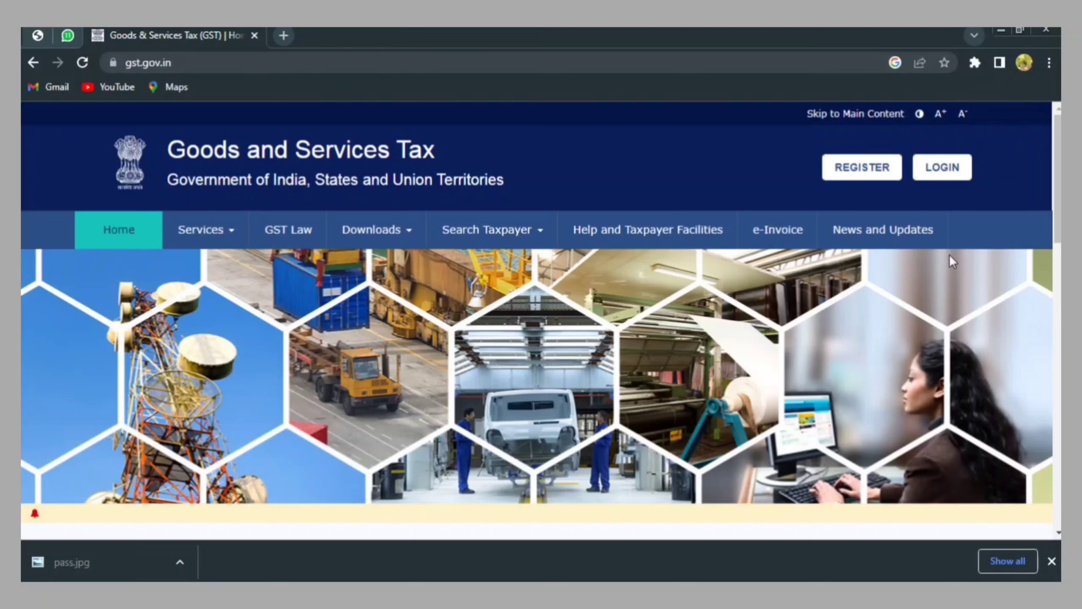
Go to the GST login page and start the first-time login for a new user
{"action": "left_click", "coordinate": [939, 173]}
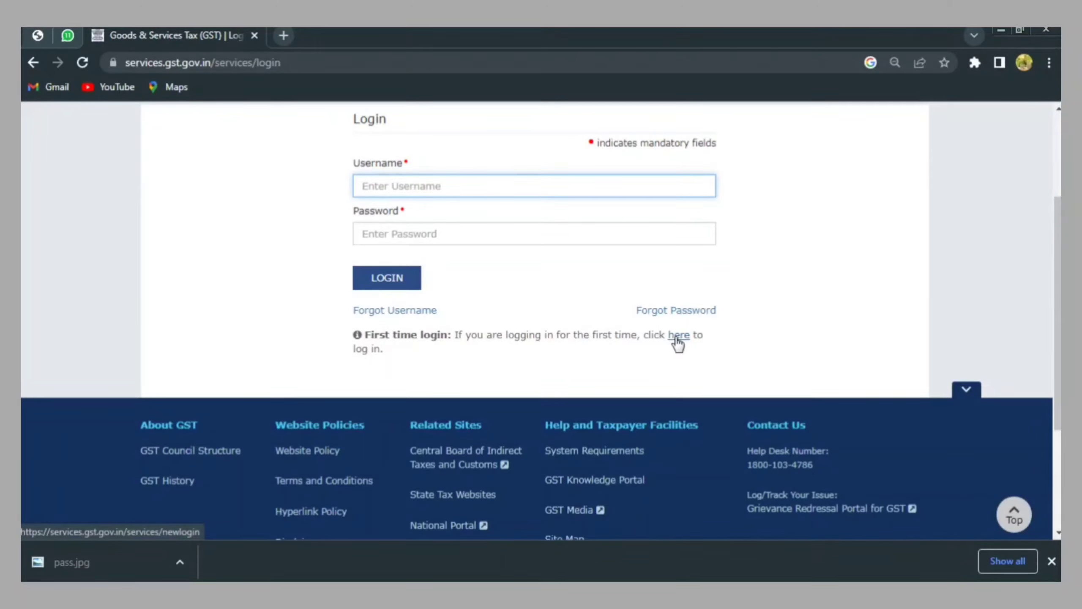
{"action": "left_click", "coordinate": [678, 336]}
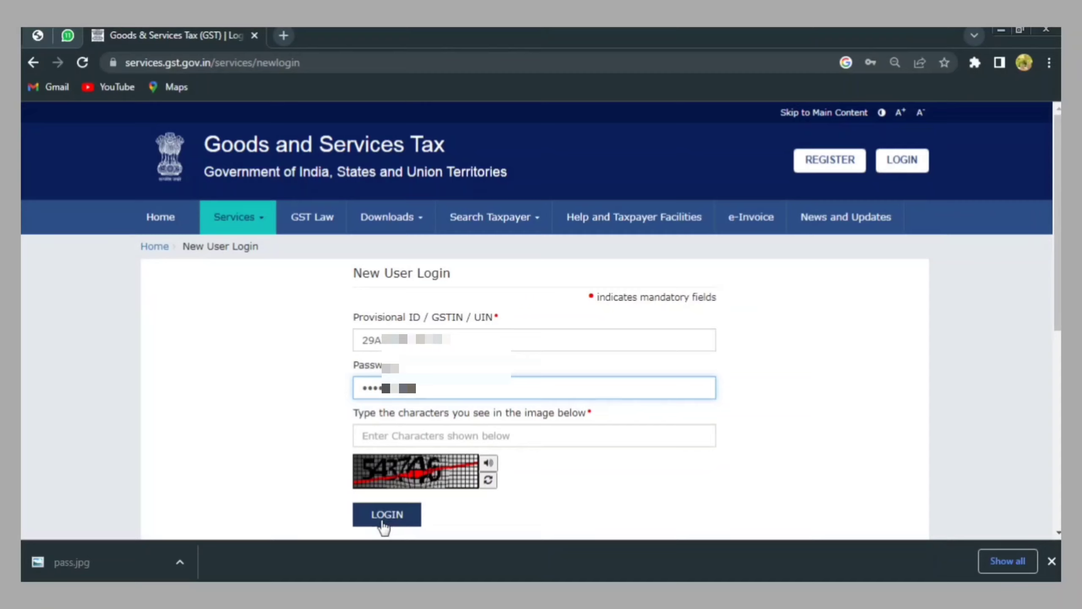
Enter captcha 543746 and log in with the provisional ID
{"action": "key", "text": "Tab"}
{"action": "type", "text": "543746"}
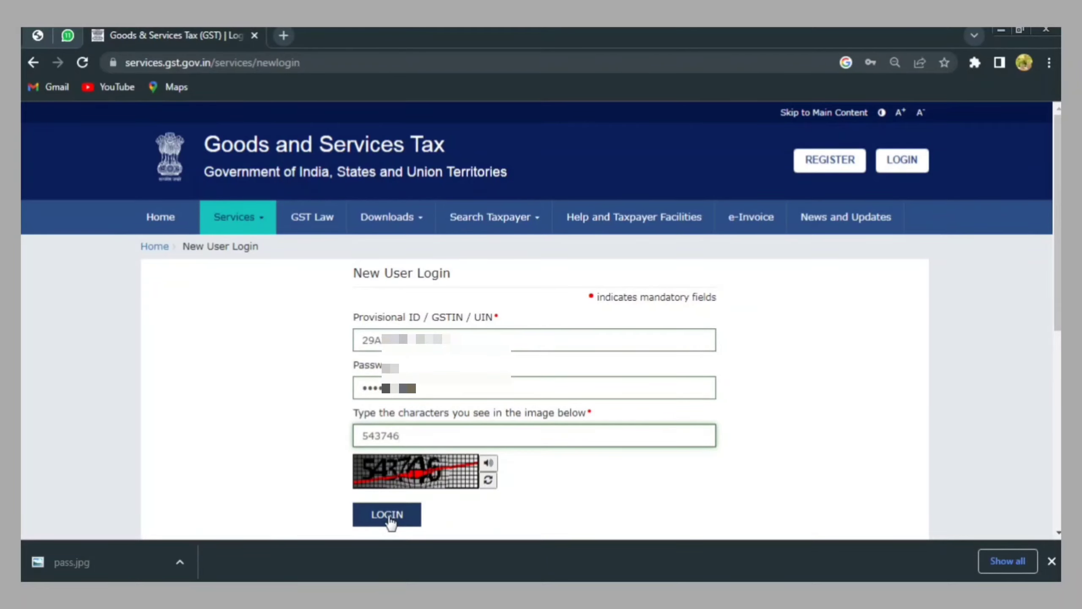
{"action": "left_click", "coordinate": [389, 516]}
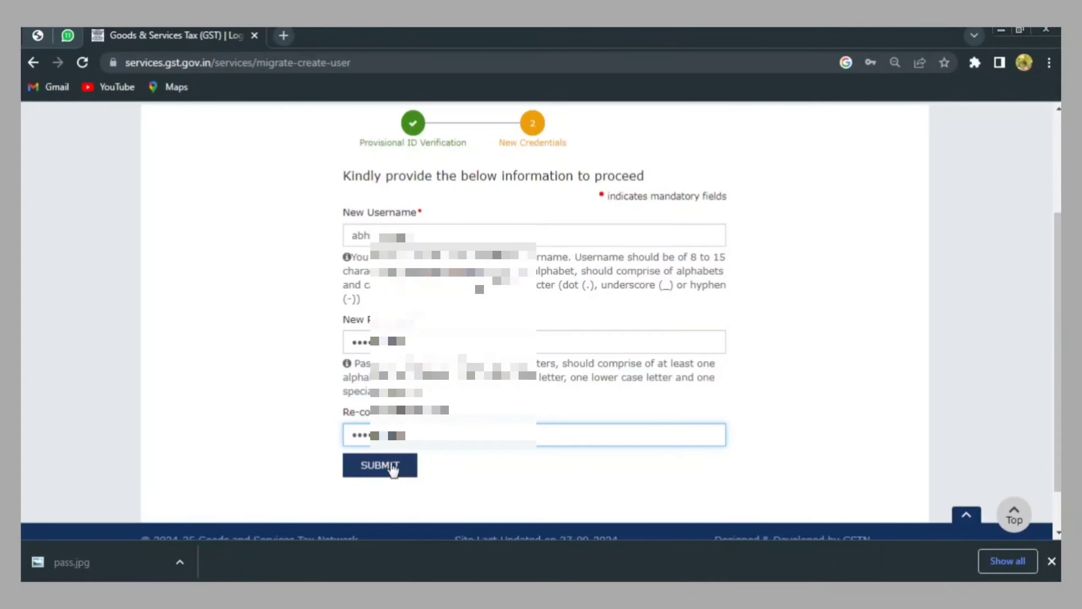
Submit the new username and password to create the portal credentials
{"action": "left_click", "coordinate": [391, 467]}
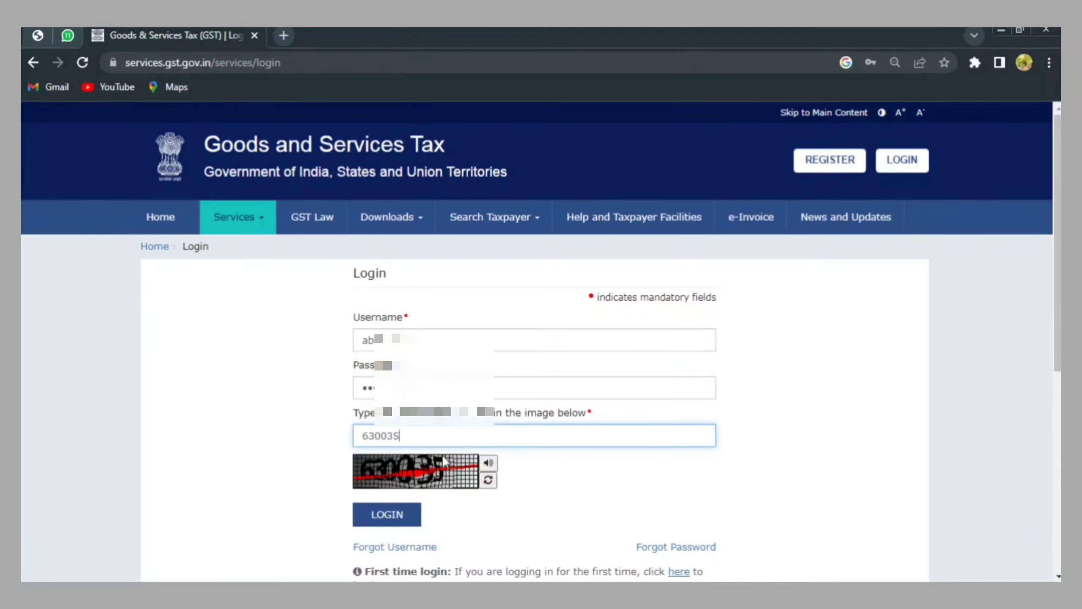
Log in with the new username and password to reach the taxpayer dashboard
{"action": "left_click", "coordinate": [387, 514]}
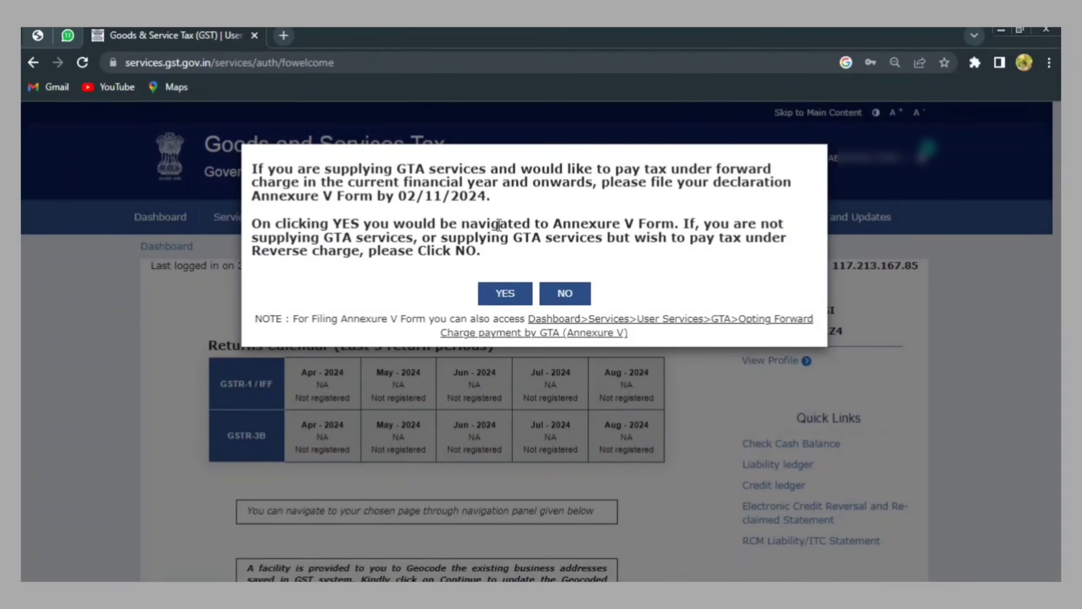
Answer No to filing the Annexure V GTA forward-charge declaration
{"action": "left_click", "coordinate": [566, 294]}
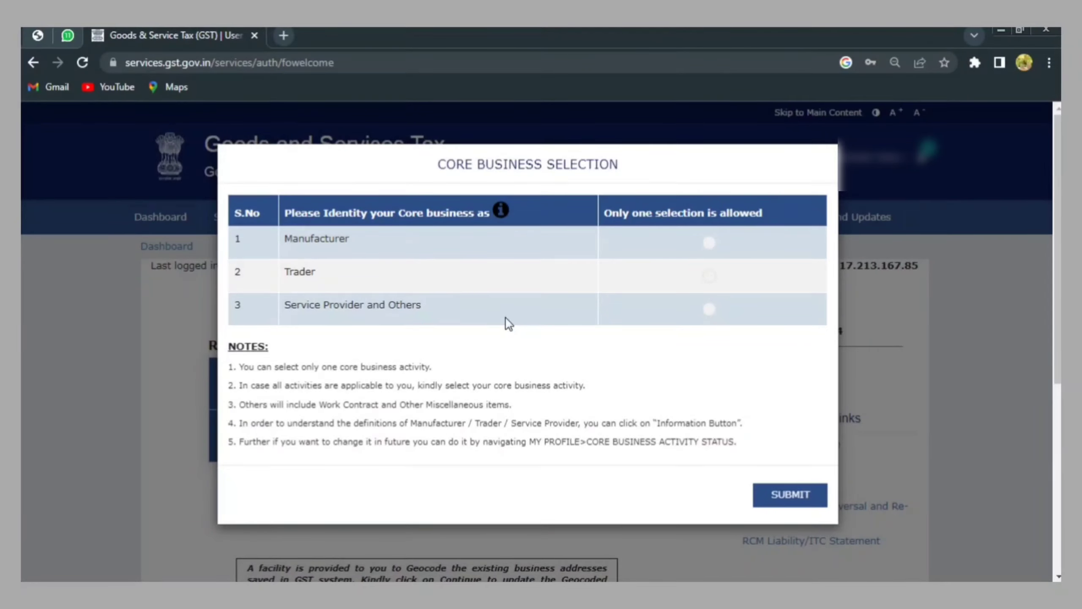
Submit Service Provider and Others as the core business
{"action": "left_click", "coordinate": [709, 311]}
{"action": "left_click", "coordinate": [770, 494]}
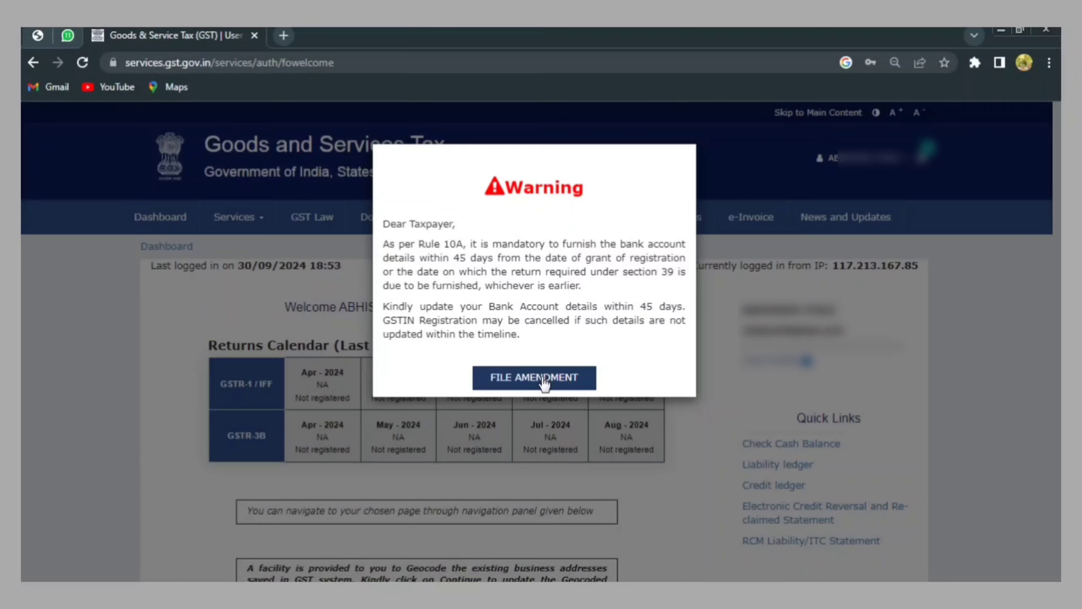
Start a non-core amendment, set bank accounts maintained to 1, and add a new account entry
{"action": "left_click", "coordinate": [529, 381]}
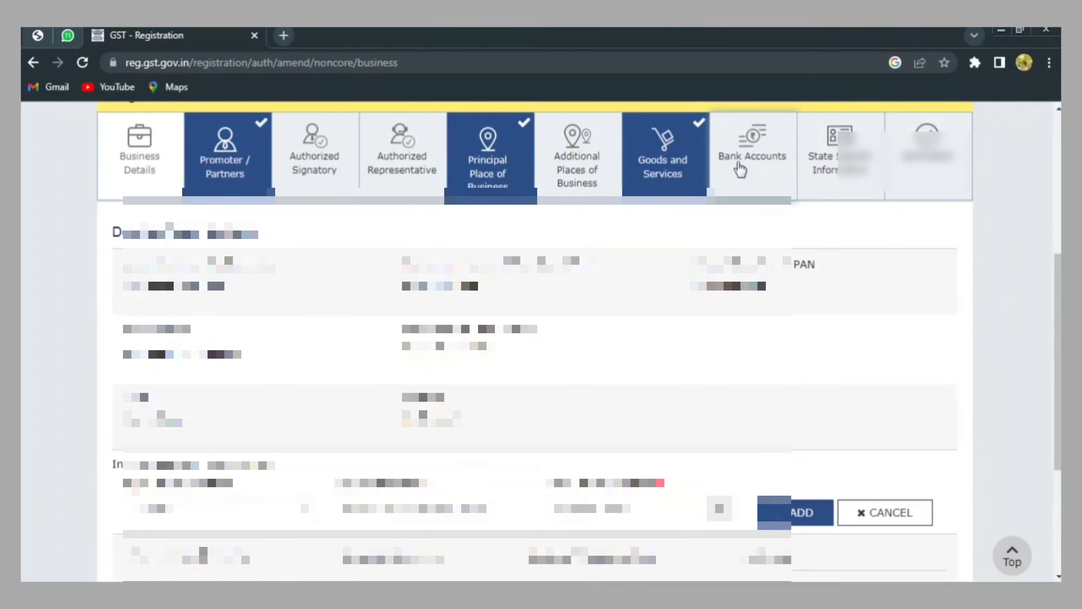
{"action": "left_click", "coordinate": [753, 161]}
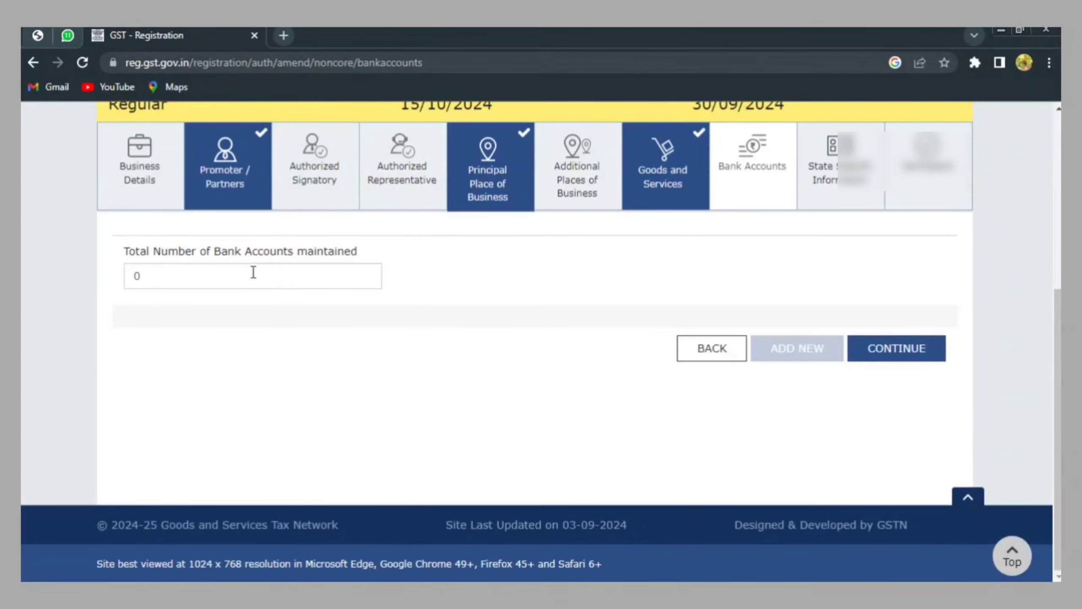
{"action": "left_click", "coordinate": [253, 273]}
{"action": "key", "text": "BackSpace"}
{"action": "type", "text": "1"}
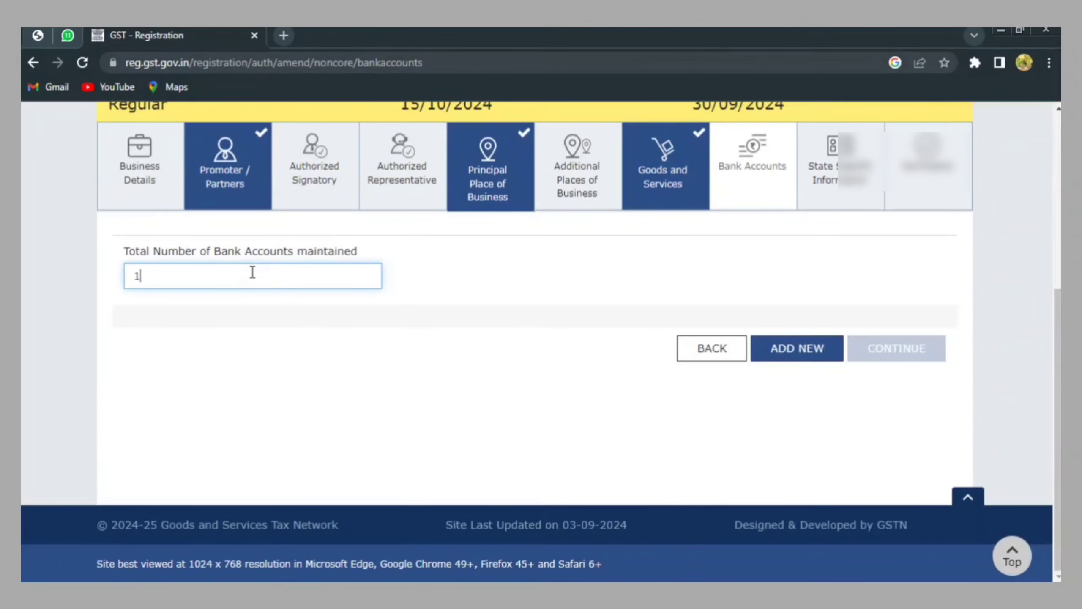
{"action": "left_click", "coordinate": [514, 396]}
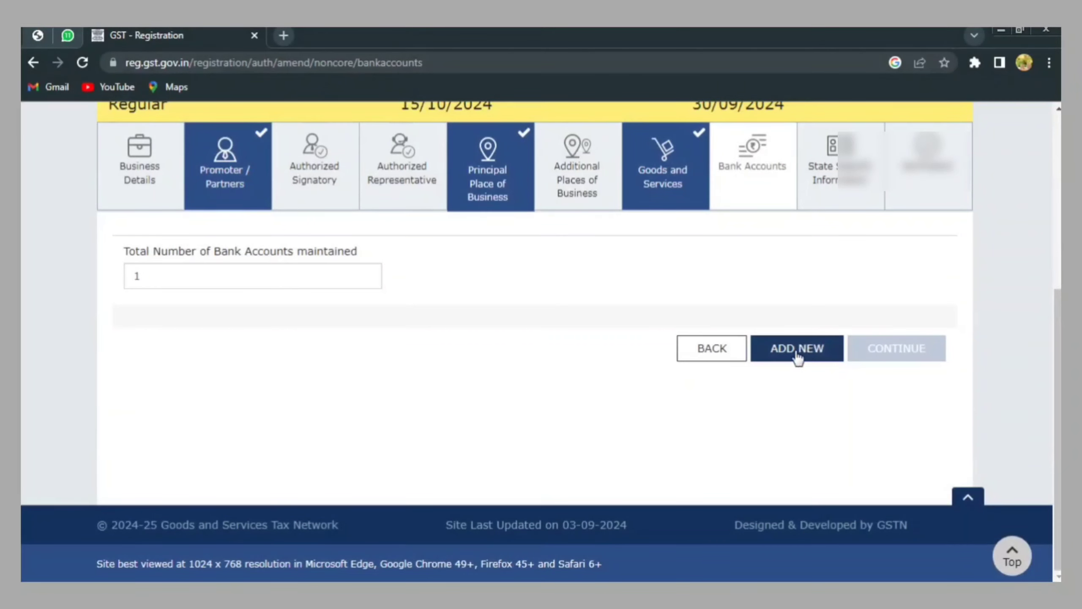
{"action": "left_click", "coordinate": [796, 348]}
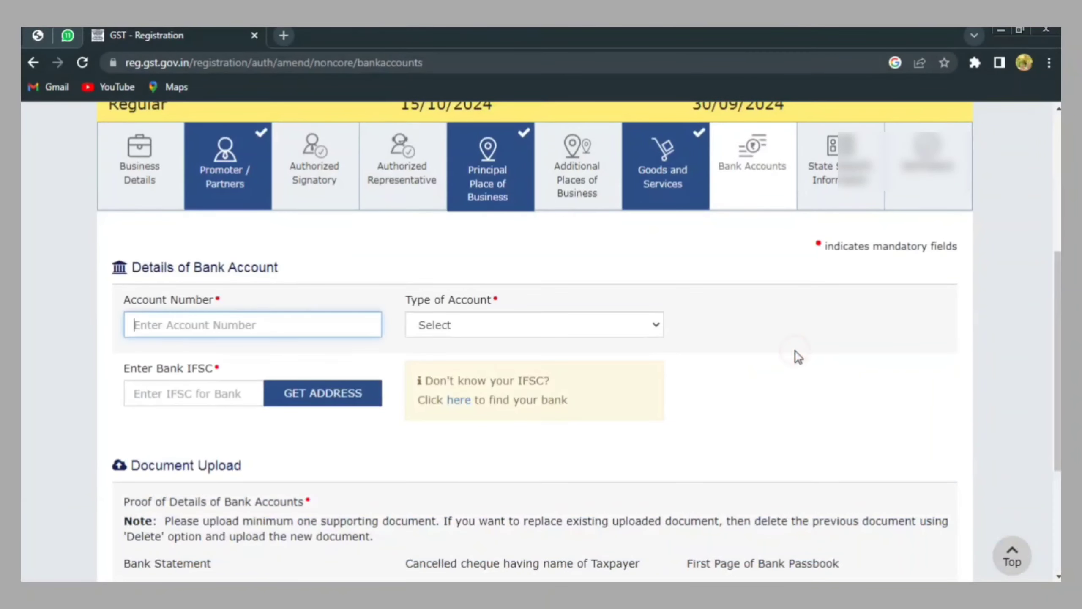
Enter the account number and IFSC, with Savings Account as the account type
{"action": "left_click", "coordinate": [217, 322]}
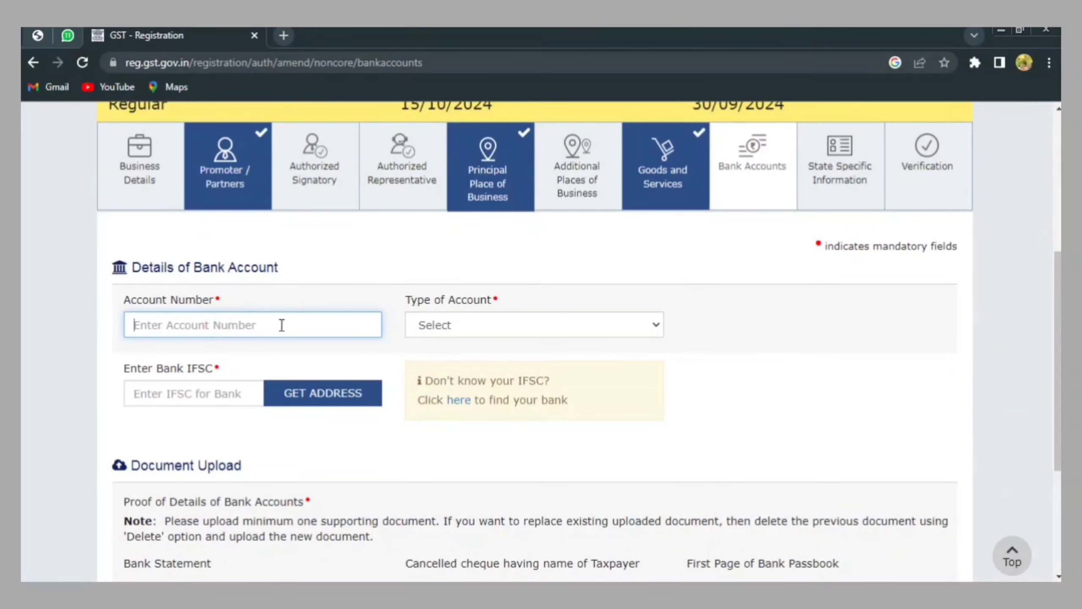
{"action": "left_click", "coordinate": [429, 331]}
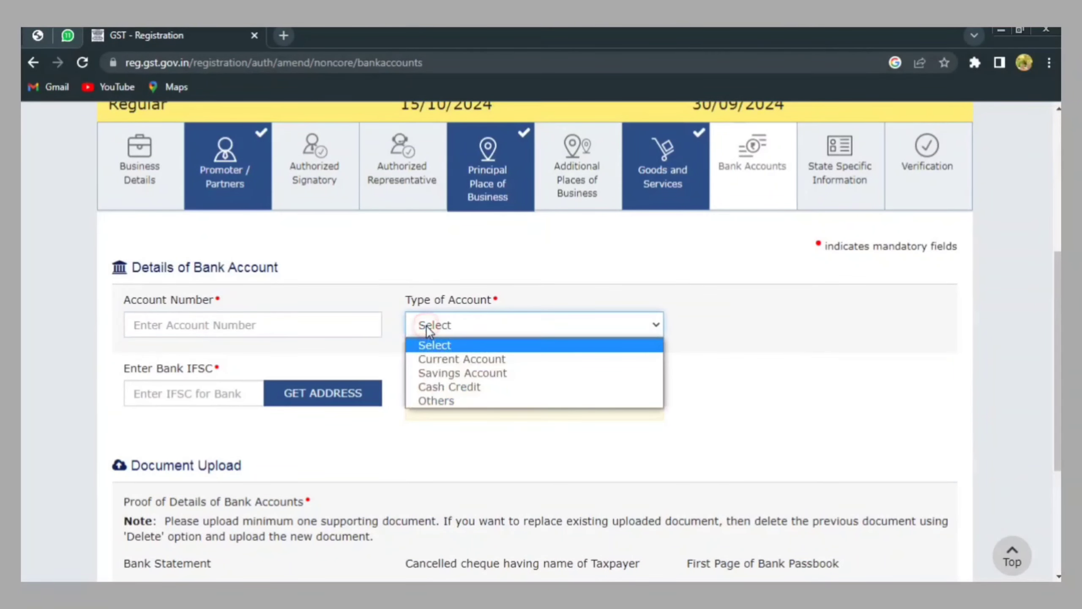
{"action": "left_click", "coordinate": [426, 374]}
{"action": "left_click", "coordinate": [213, 392]}
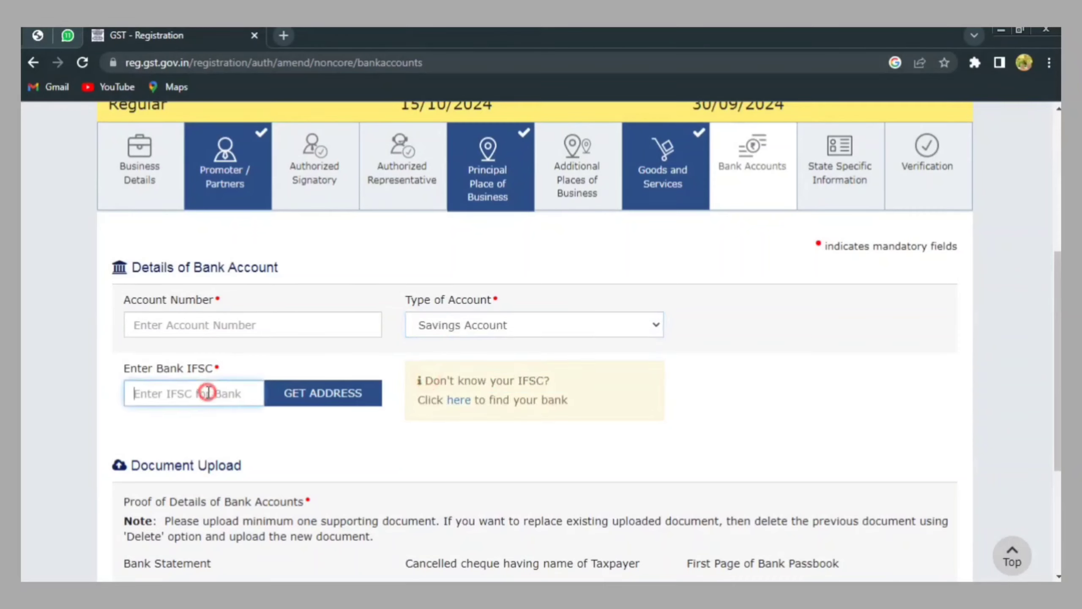
{"action": "left_click", "coordinate": [207, 325]}
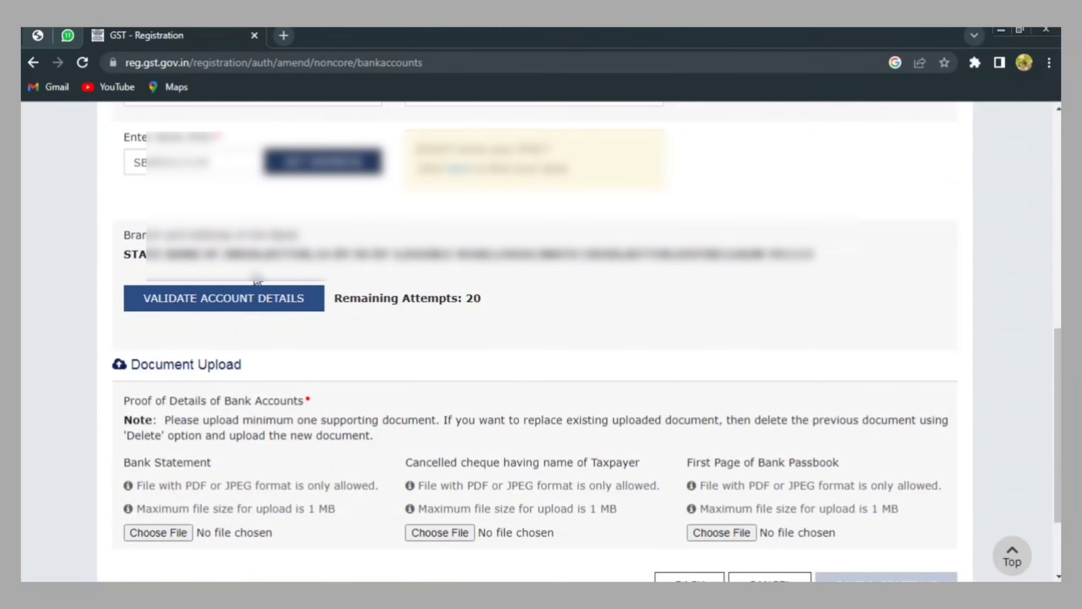
Validate the bank account details and scroll down to the Document Upload section
{"action": "left_click", "coordinate": [217, 304]}
{"action": "scroll", "coordinate": [188, 351], "scroll_direction": "down", "scroll_amount": 3}
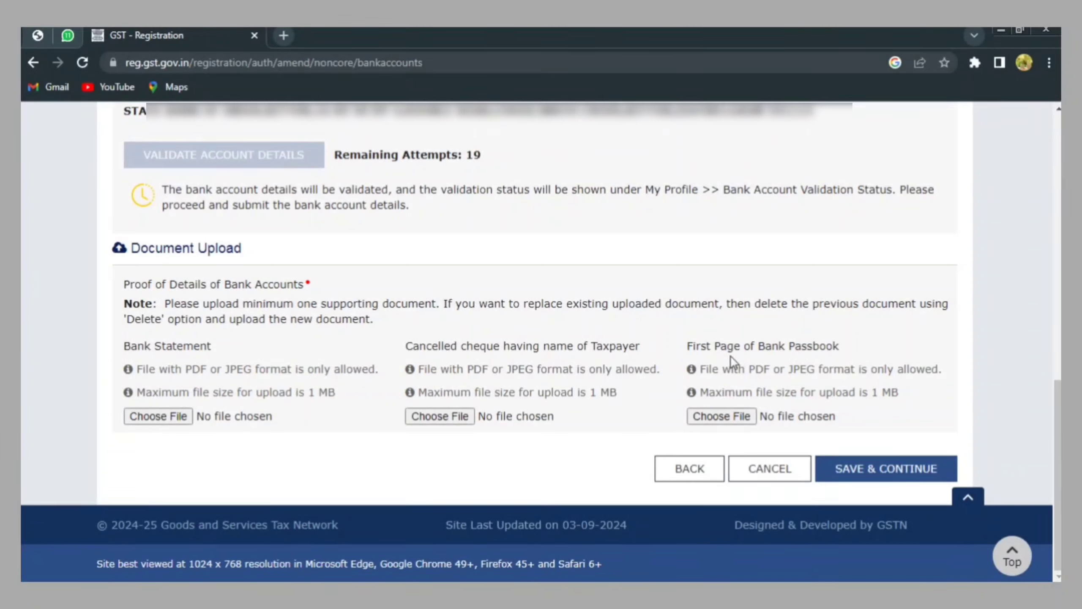
Attach pass.jpg as the passbook's first page, save the bank account, and continue past the summary
{"action": "left_click", "coordinate": [721, 415]}
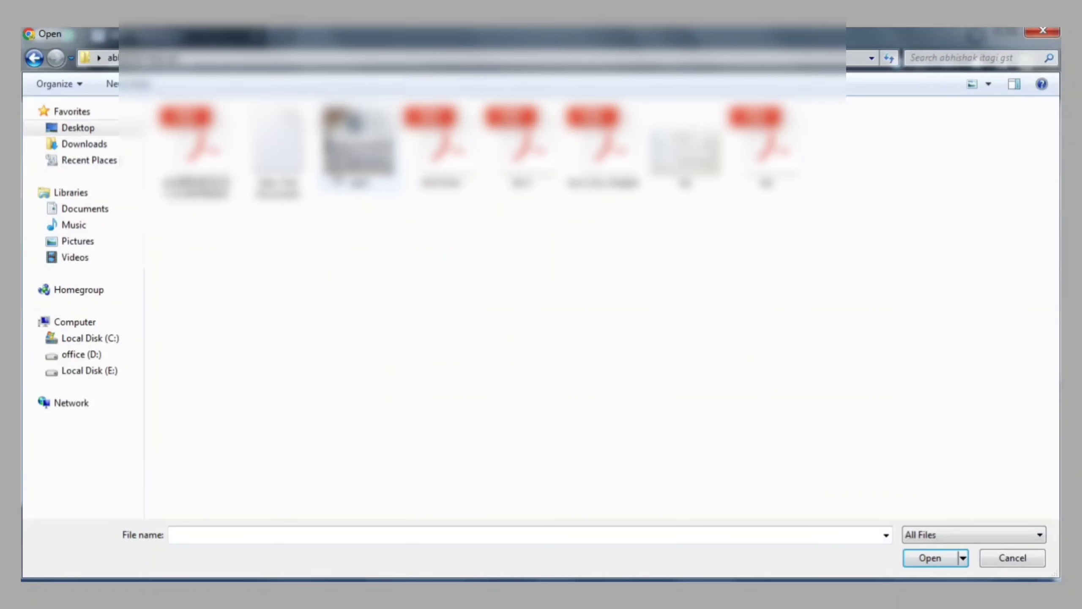
{"action": "type", "text": "pass"}
{"action": "left_click", "coordinate": [929, 558]}
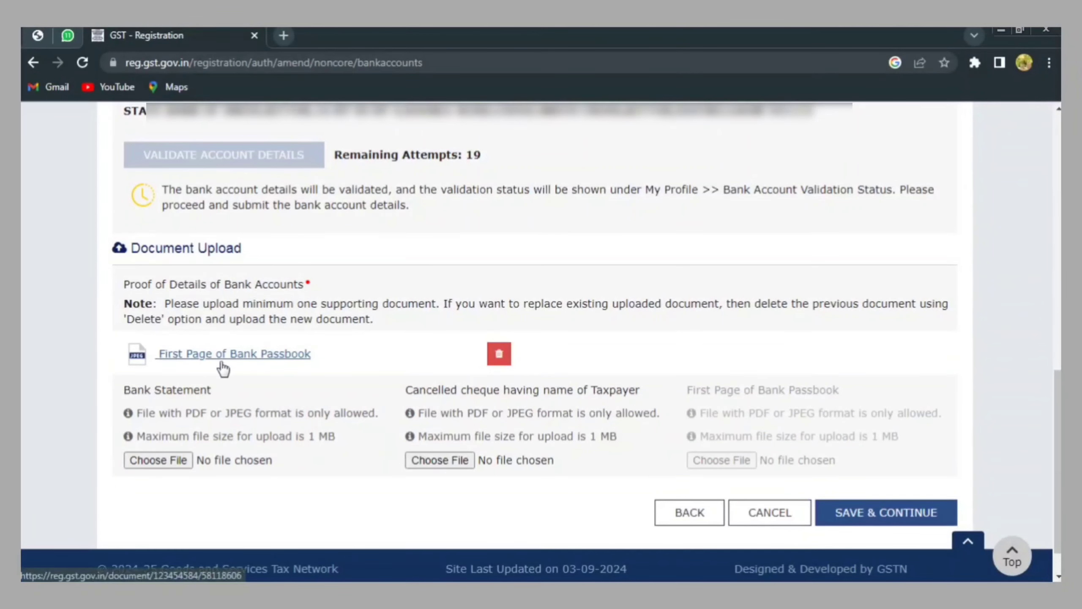
{"action": "left_click", "coordinate": [871, 513]}
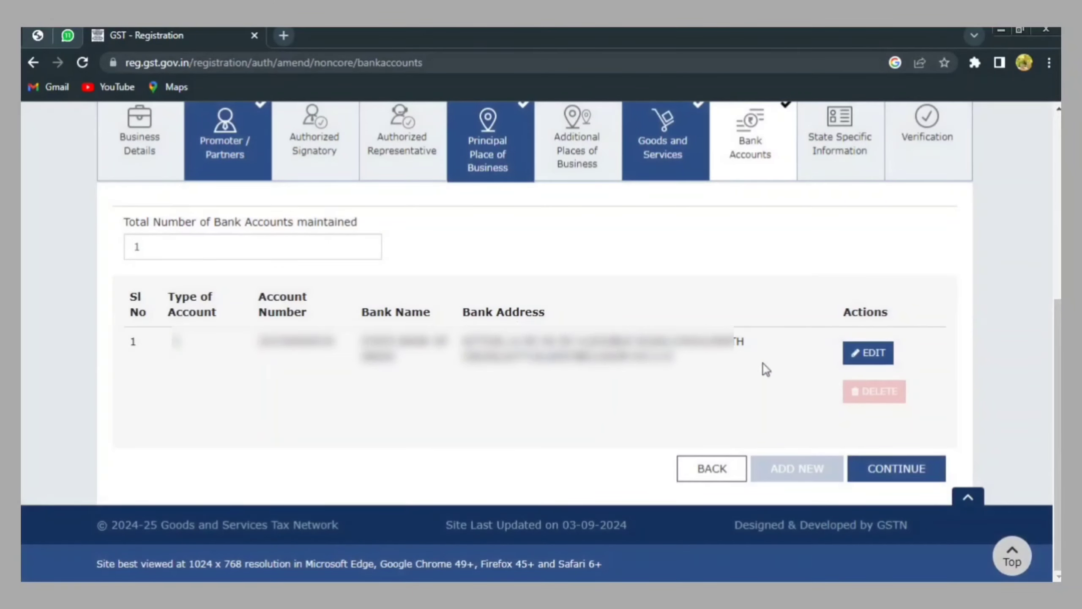
{"action": "left_click", "coordinate": [914, 469]}
Save the state details, affirm the declaration, choose the PROPRIETOR signatory, and enter Place KARNATAKA
{"action": "left_click", "coordinate": [833, 439]}
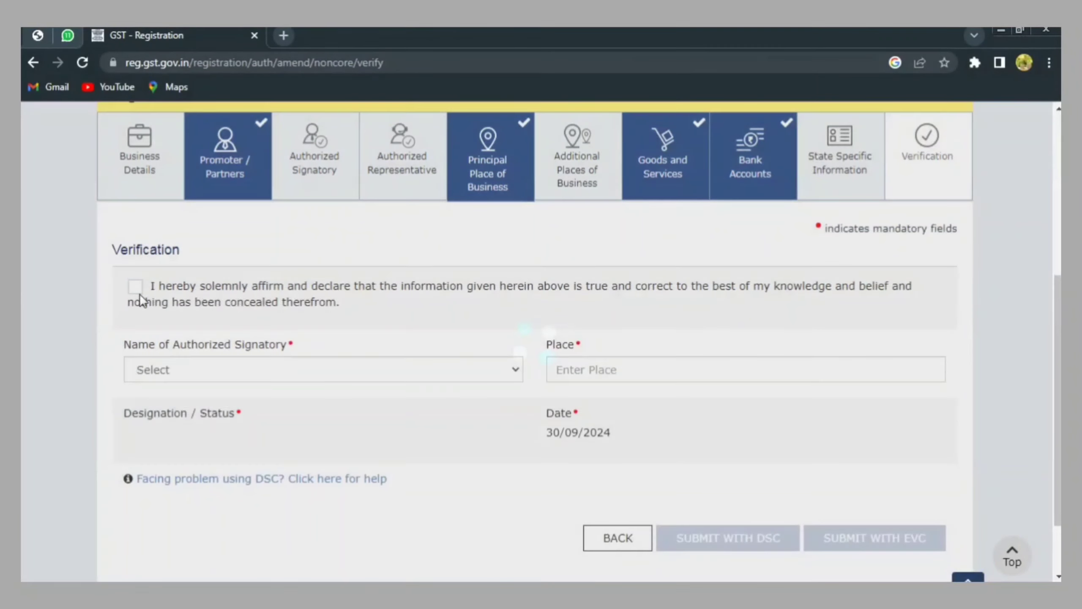
{"action": "left_click", "coordinate": [134, 288]}
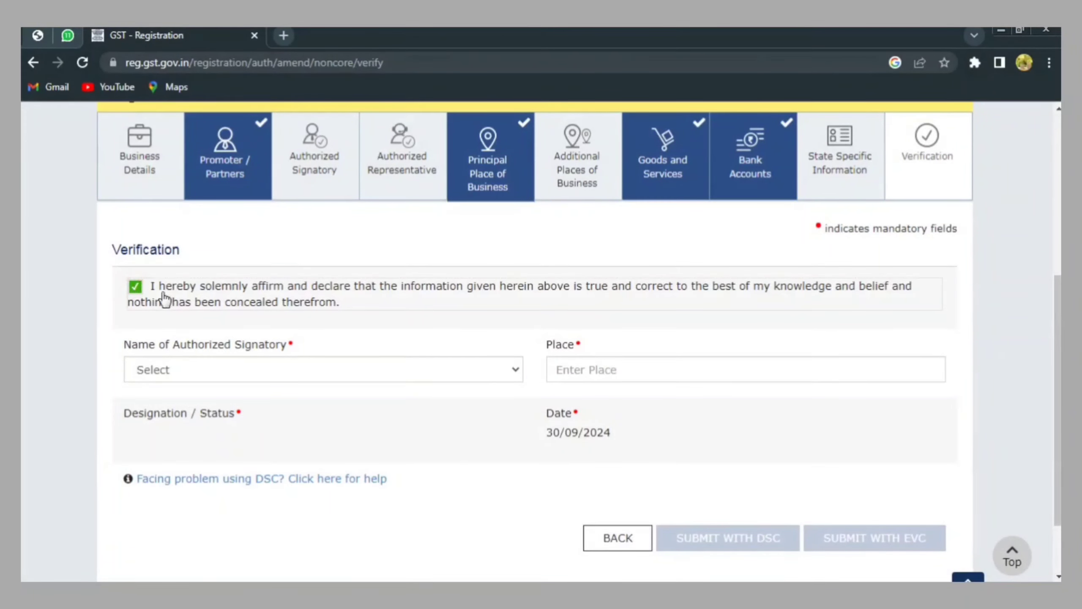
{"action": "left_click", "coordinate": [249, 367]}
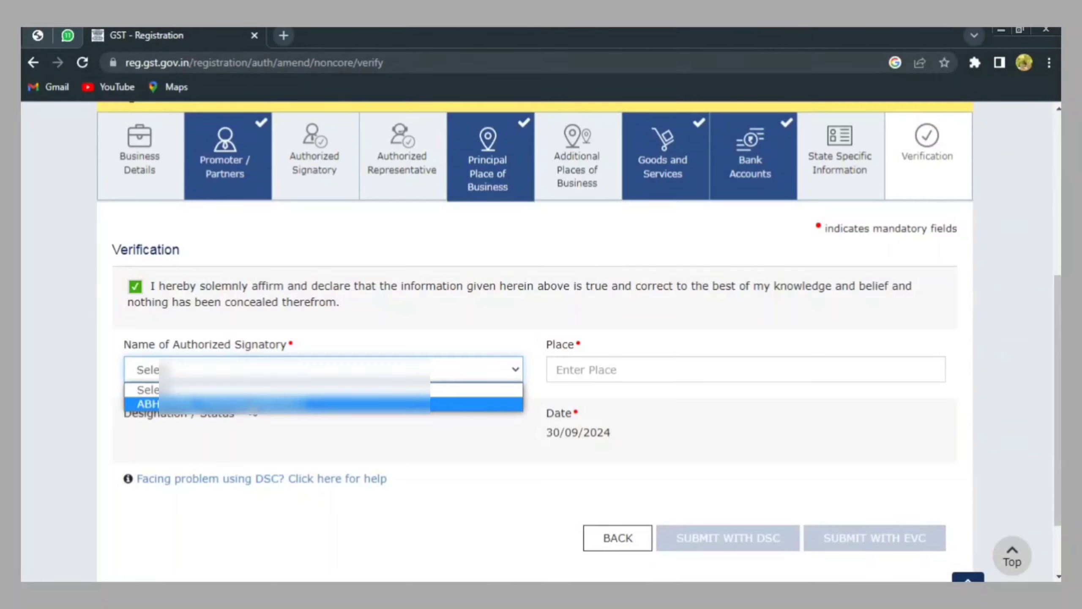
{"action": "left_click", "coordinate": [212, 404]}
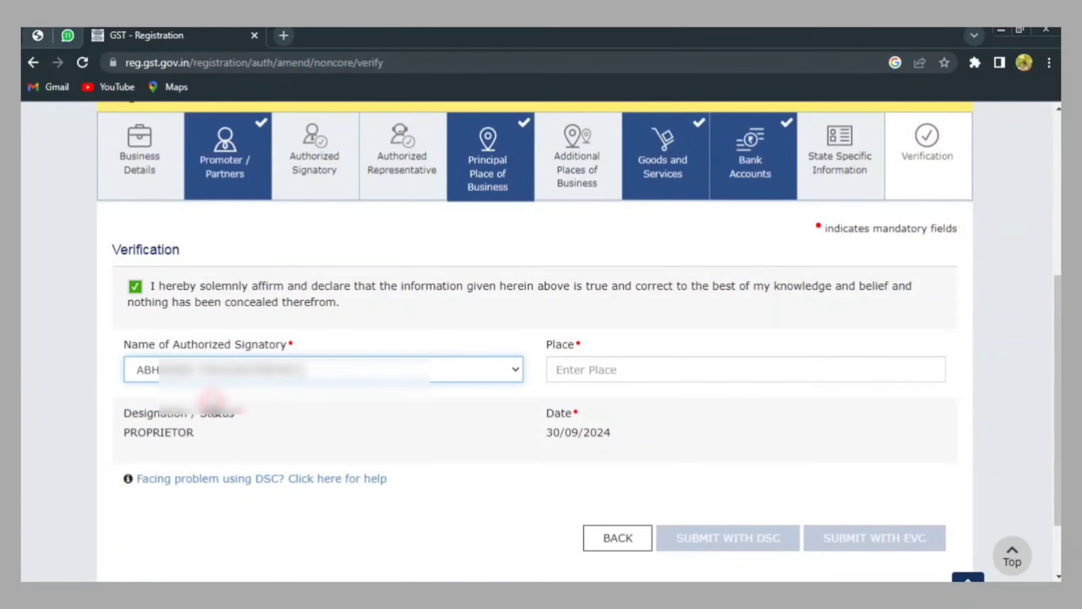
{"action": "left_click", "coordinate": [585, 366]}
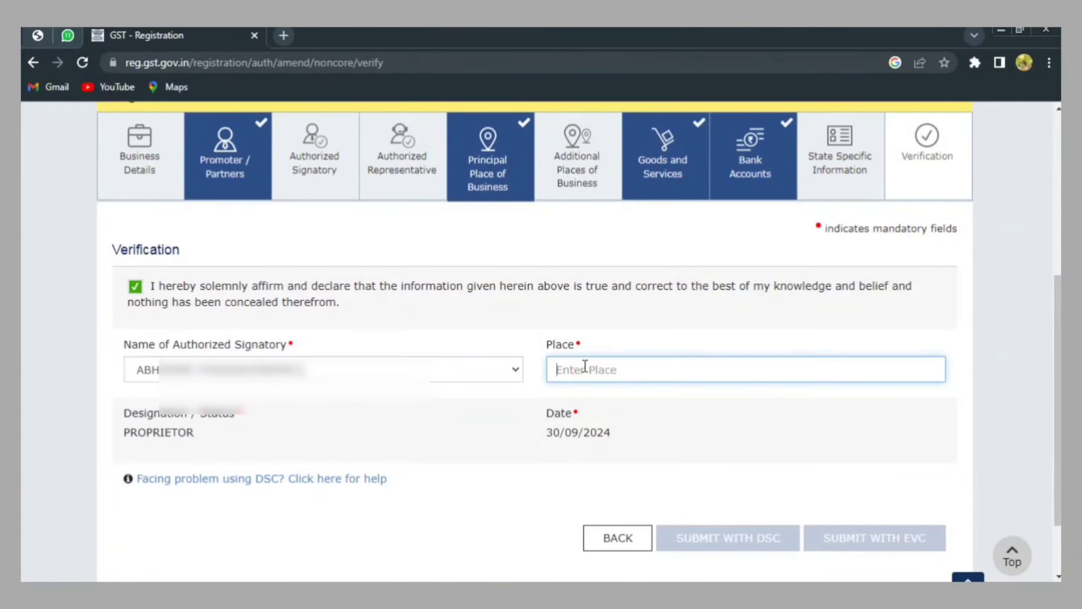
{"action": "type", "text": "KARN"}
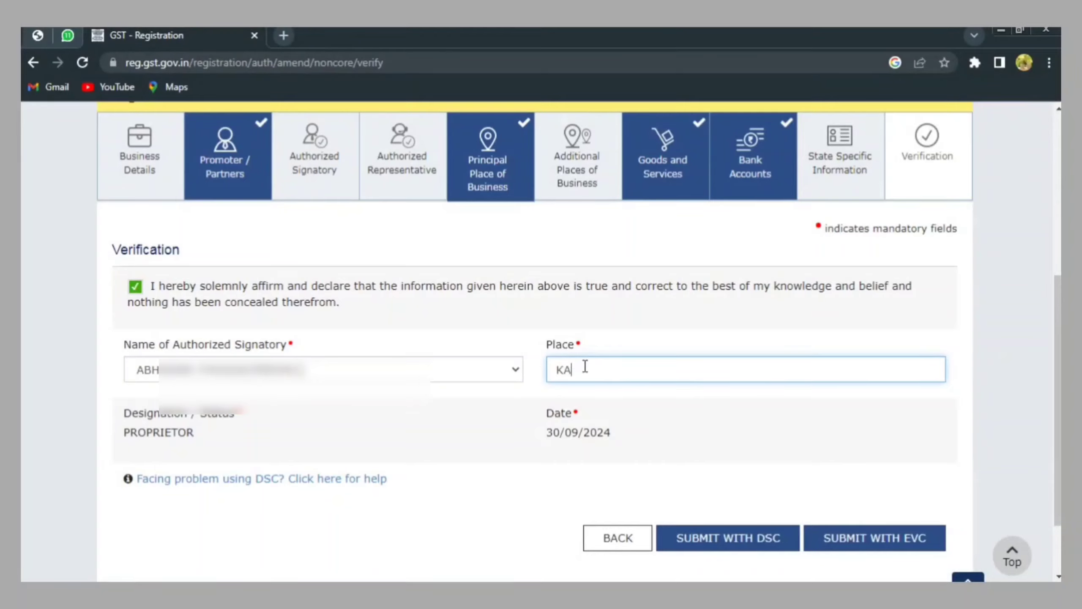
{"action": "type", "text": "ATAKA"}
Submit the non-core amendment with EVC, validating it with the OTP
{"action": "left_click", "coordinate": [864, 538]}
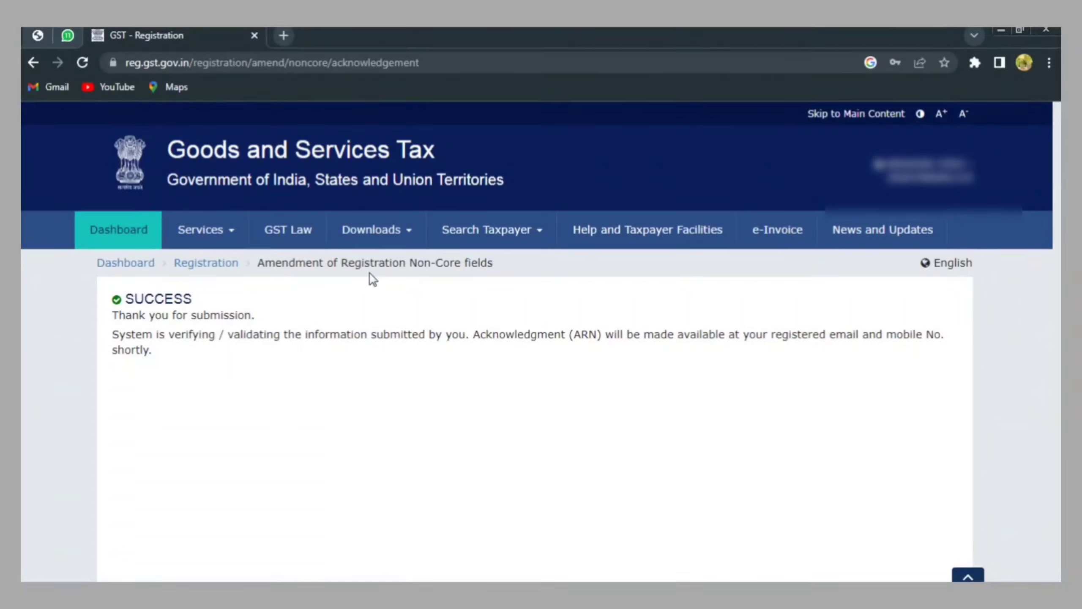
Download the GST REG-06 Registration Certificate dated 27/09/2024 from View/Download Certificates
{"action": "left_click", "coordinate": [214, 233]}
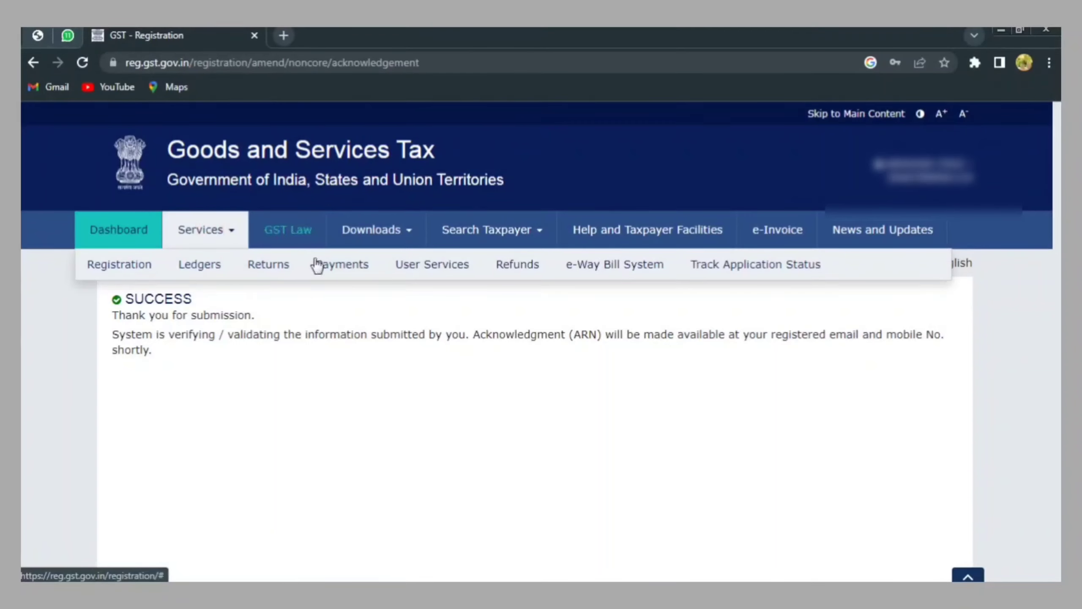
{"action": "mouse_move", "coordinate": [443, 269]}
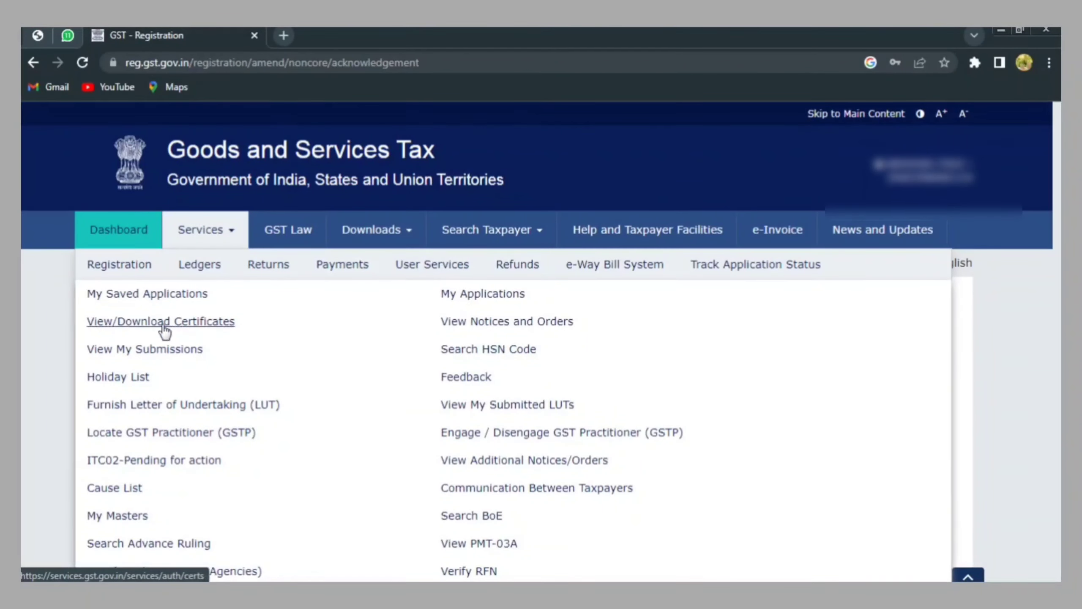
{"action": "left_click", "coordinate": [186, 321]}
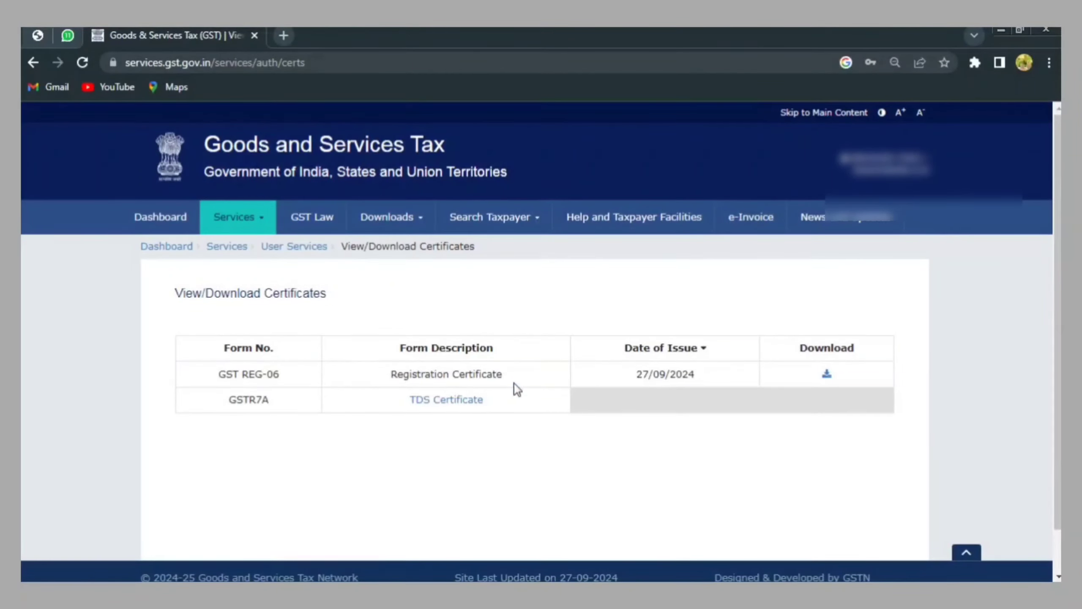
{"action": "left_click", "coordinate": [826, 377]}
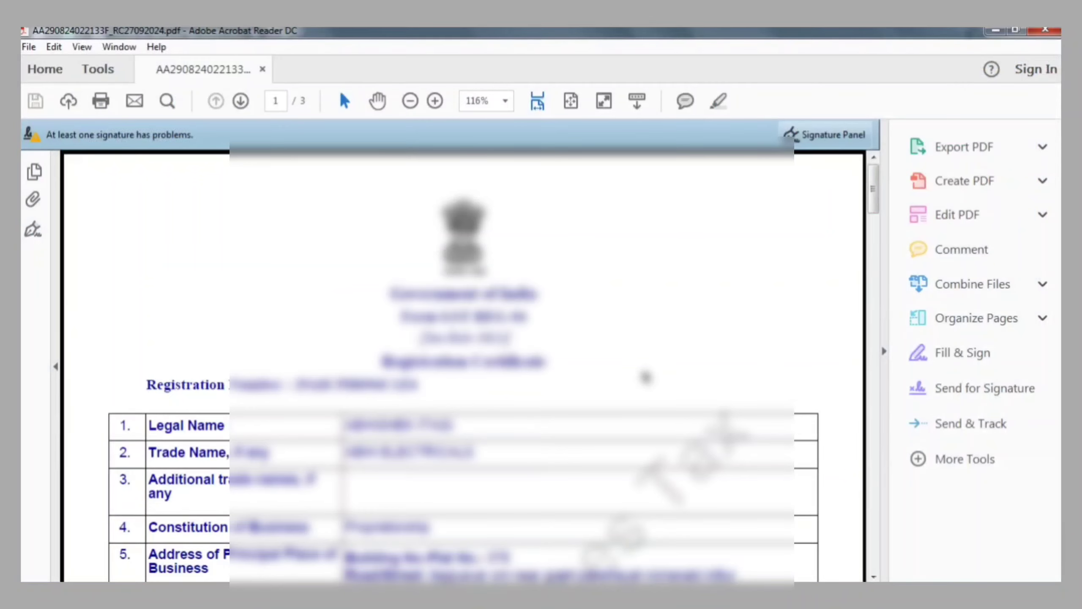
{"action": "scroll", "coordinate": [645, 375], "scroll_direction": "down", "scroll_amount": 10}
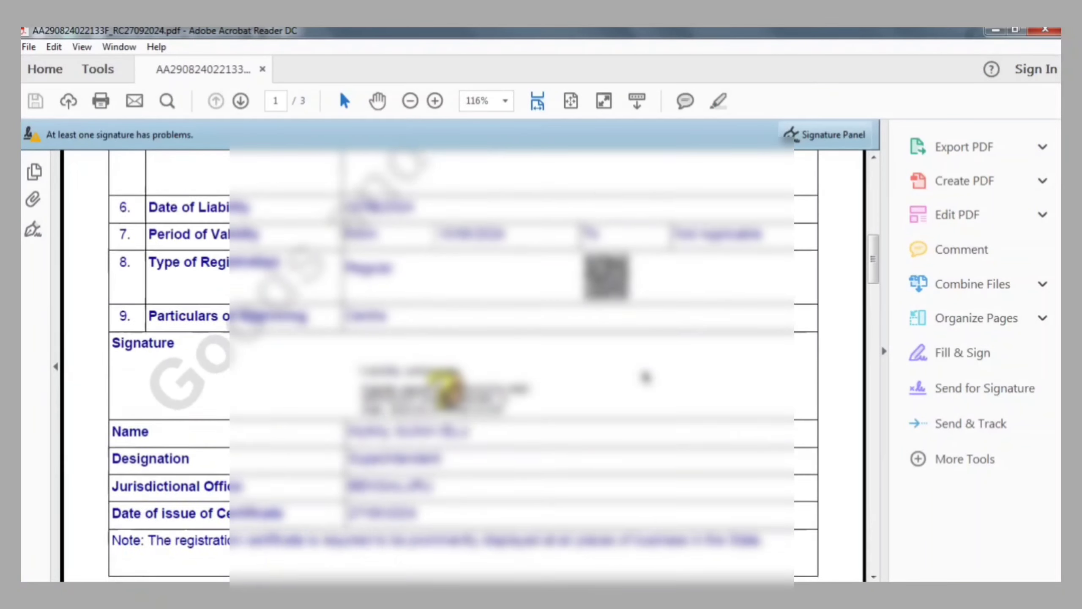
{"action": "scroll", "coordinate": [645, 375], "scroll_direction": "down", "scroll_amount": 10}
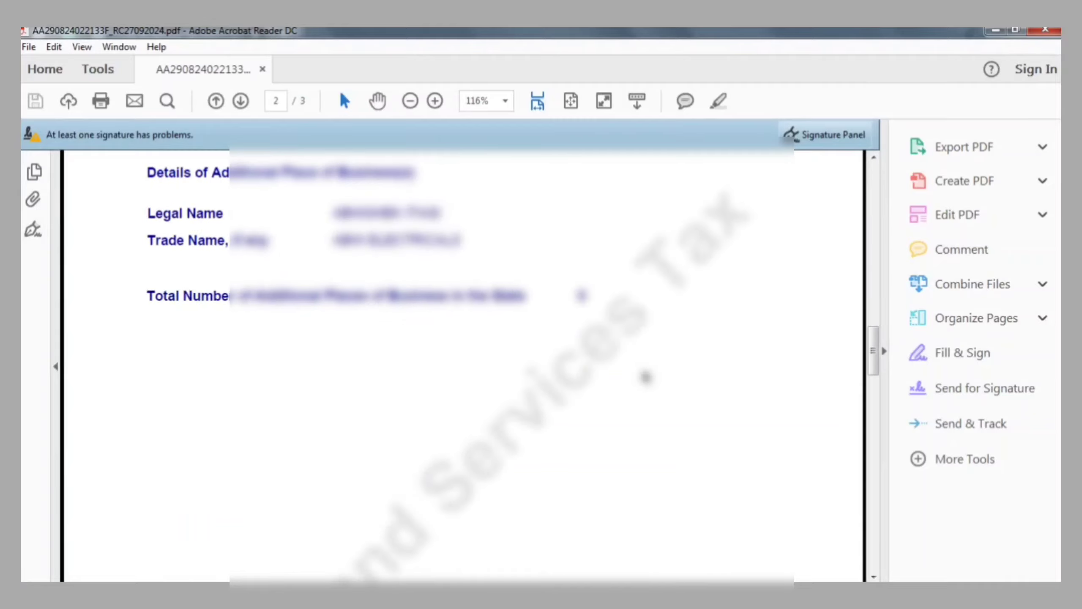
{"action": "scroll", "coordinate": [645, 376], "scroll_direction": "down", "scroll_amount": 10}
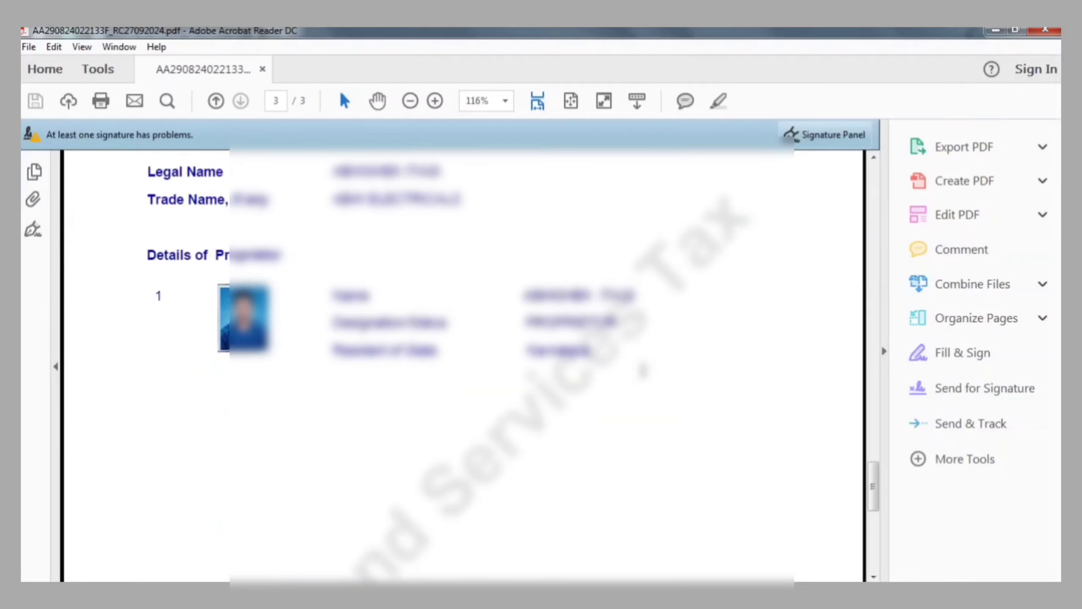